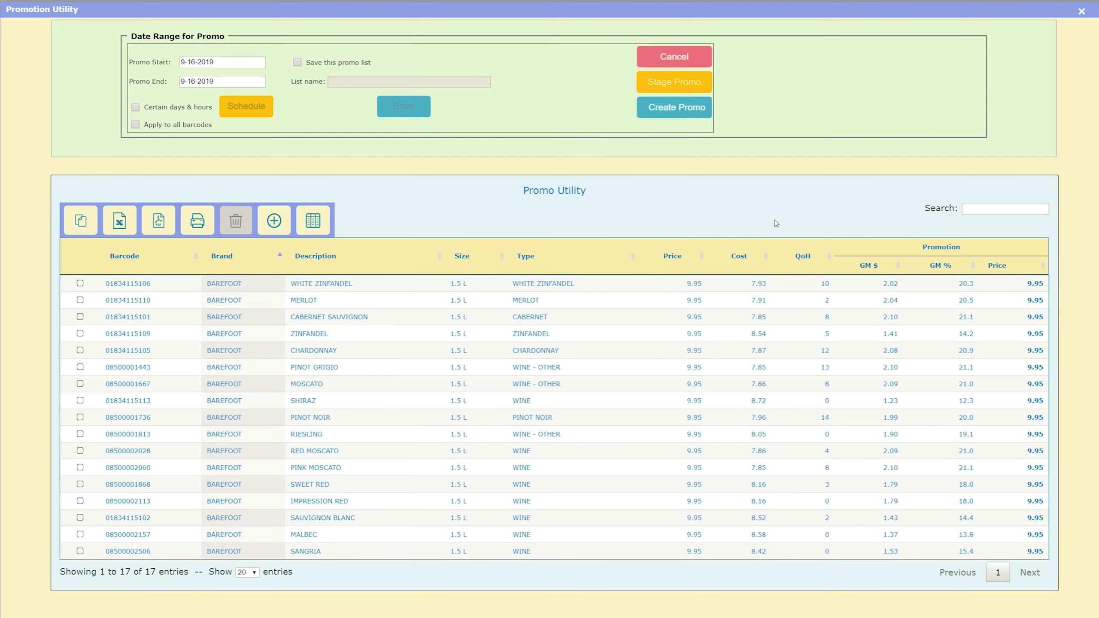
Sort the promo items by quantity on hand in ascending order and delete the five items with zero stock
click(820, 259)
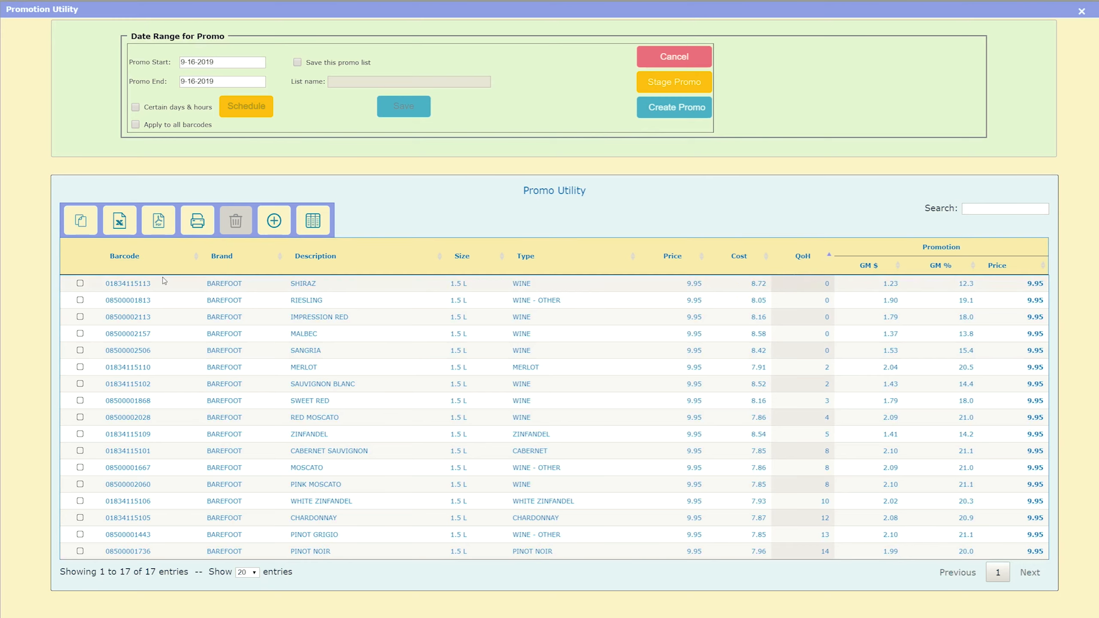
click(80, 283)
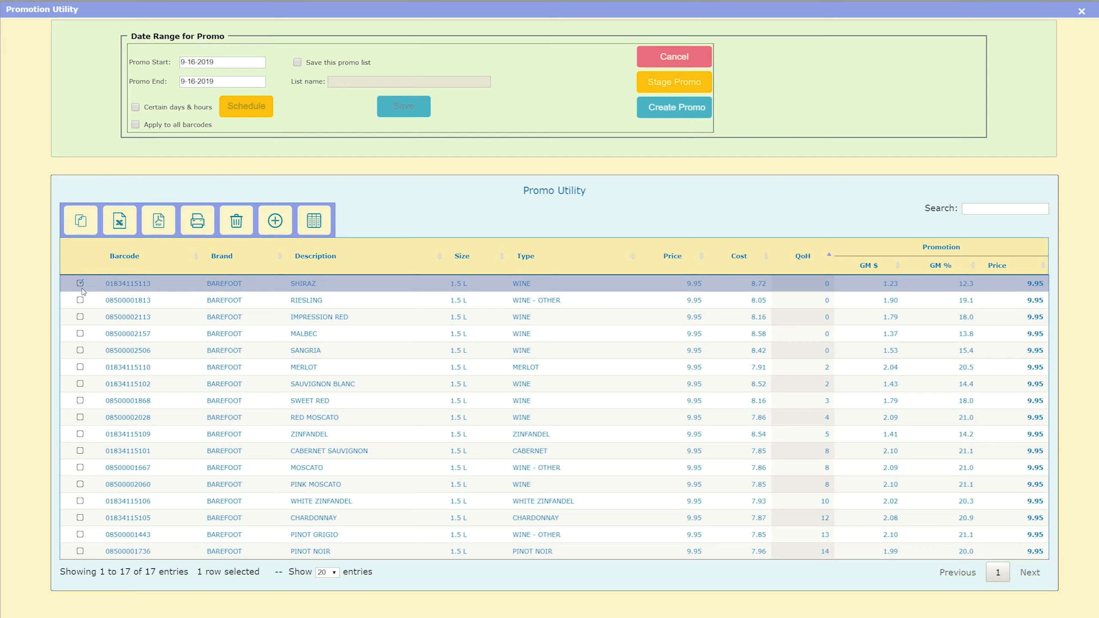
shift+click(80, 351)
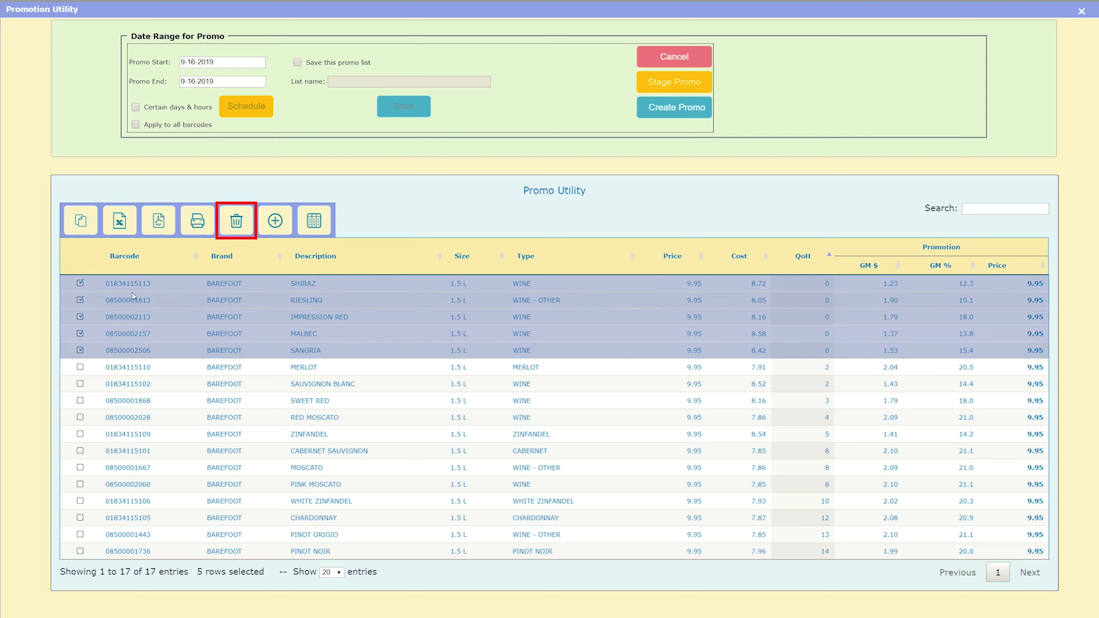
click(233, 222)
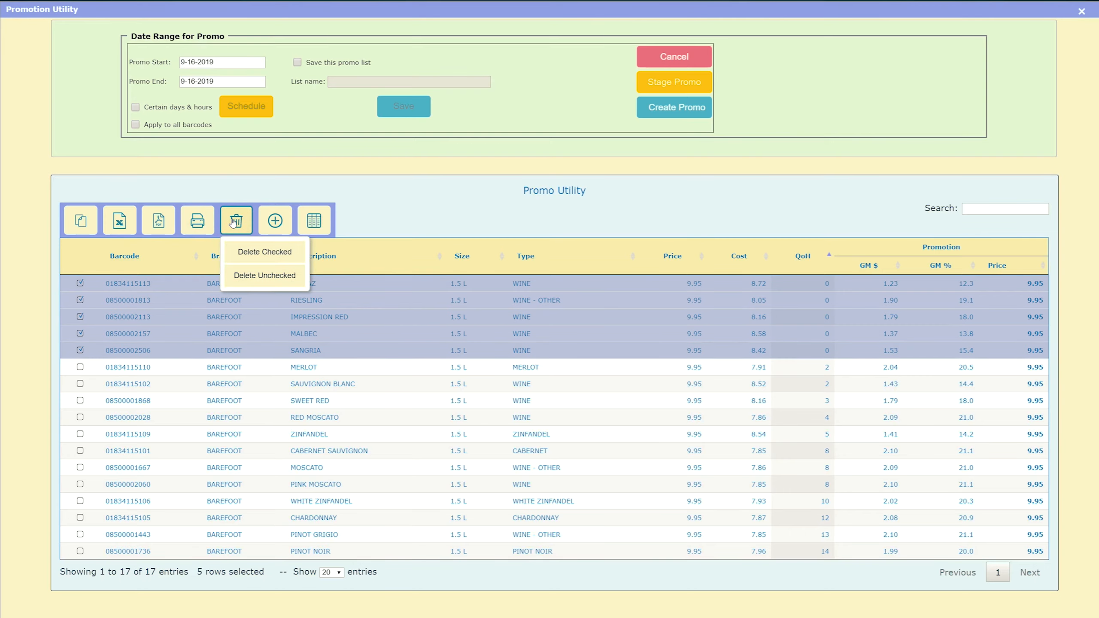
click(285, 262)
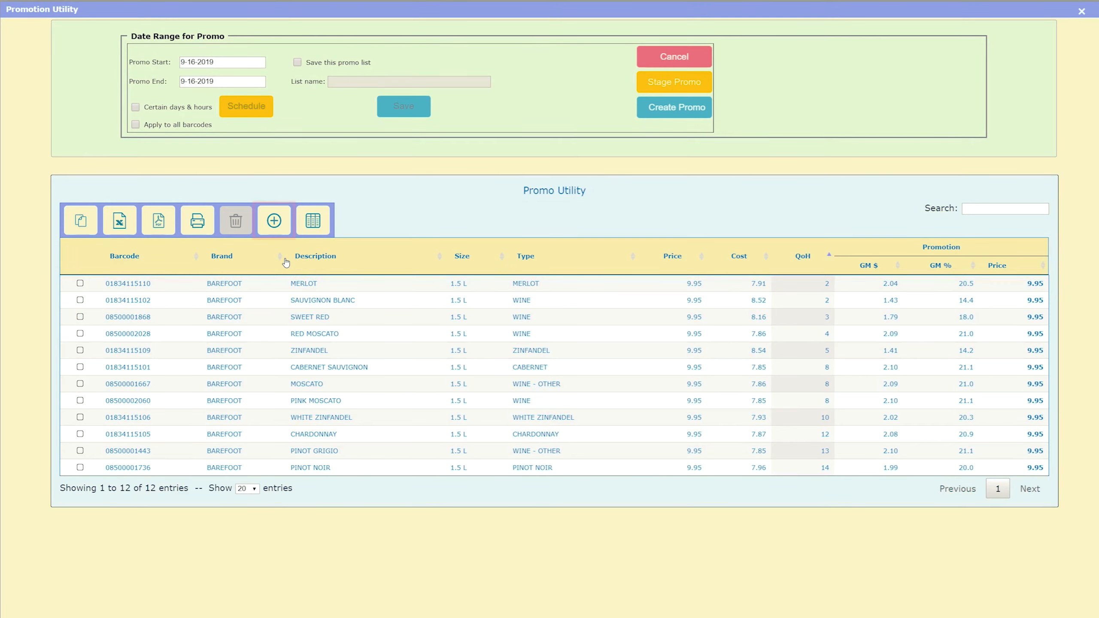
Search the product list for "barefoot" and add the BAREFOOT MALBEC 1.5 L item to the promotion
click(274, 221)
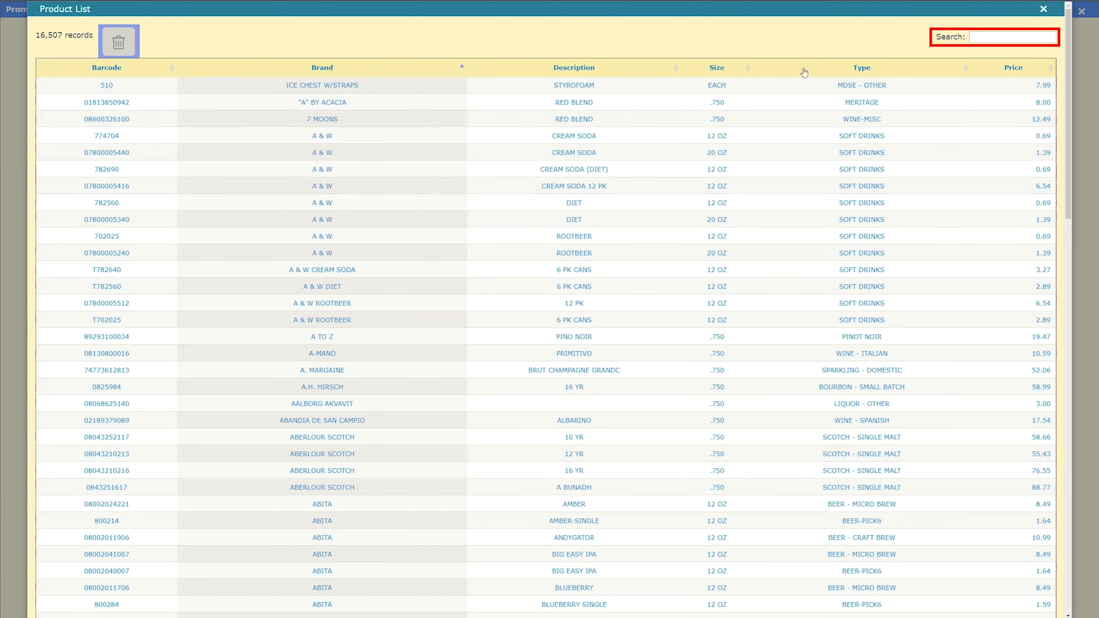
click(977, 37)
text(barefoot)
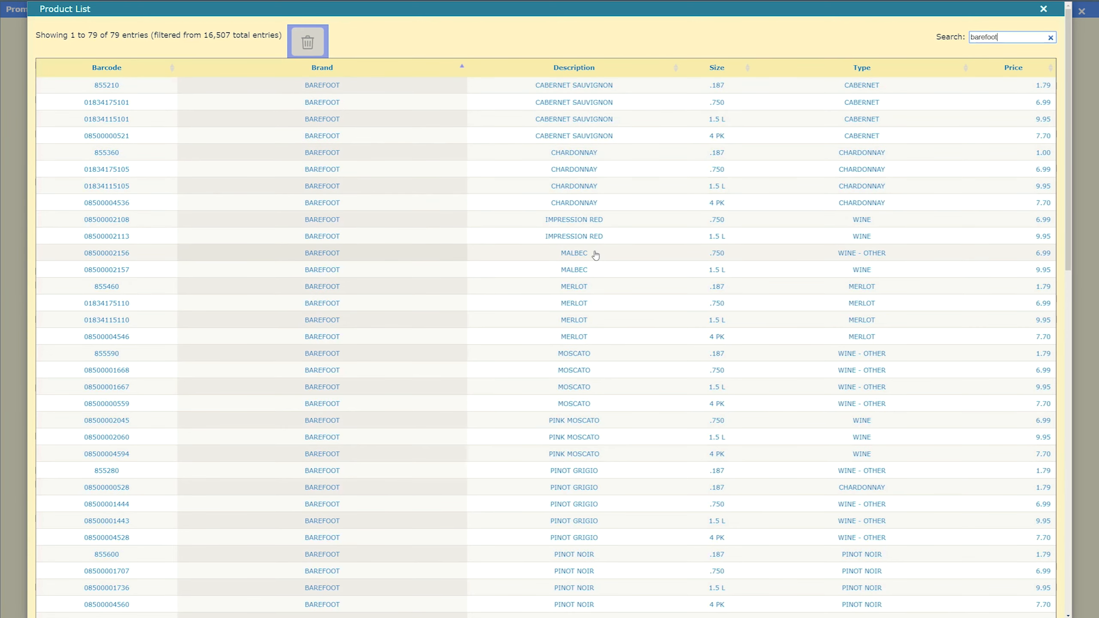
click(567, 272)
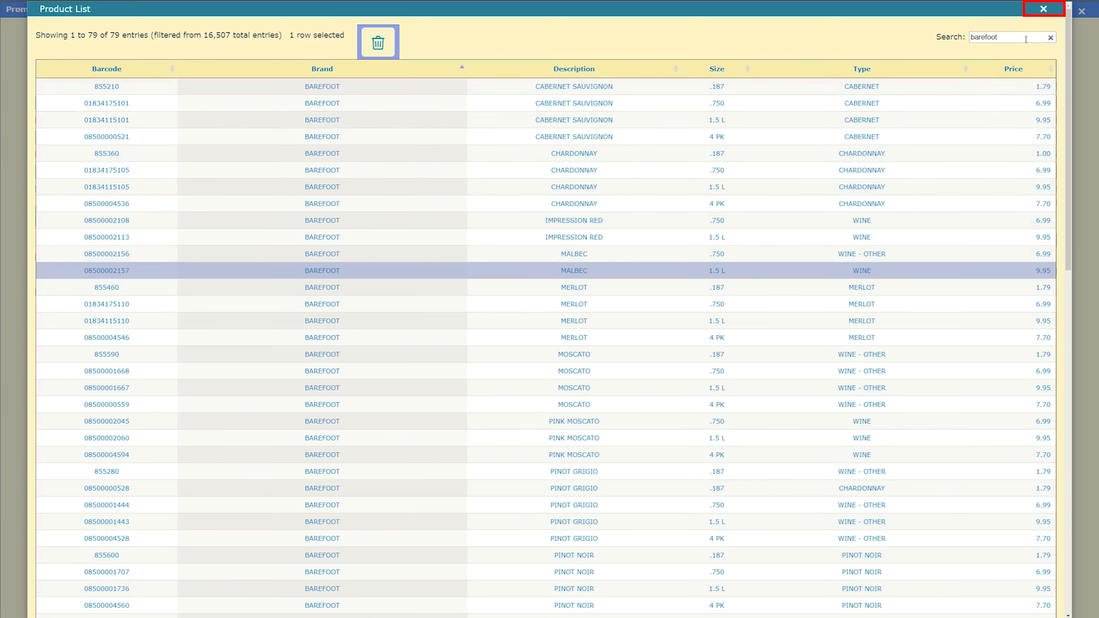
click(1042, 9)
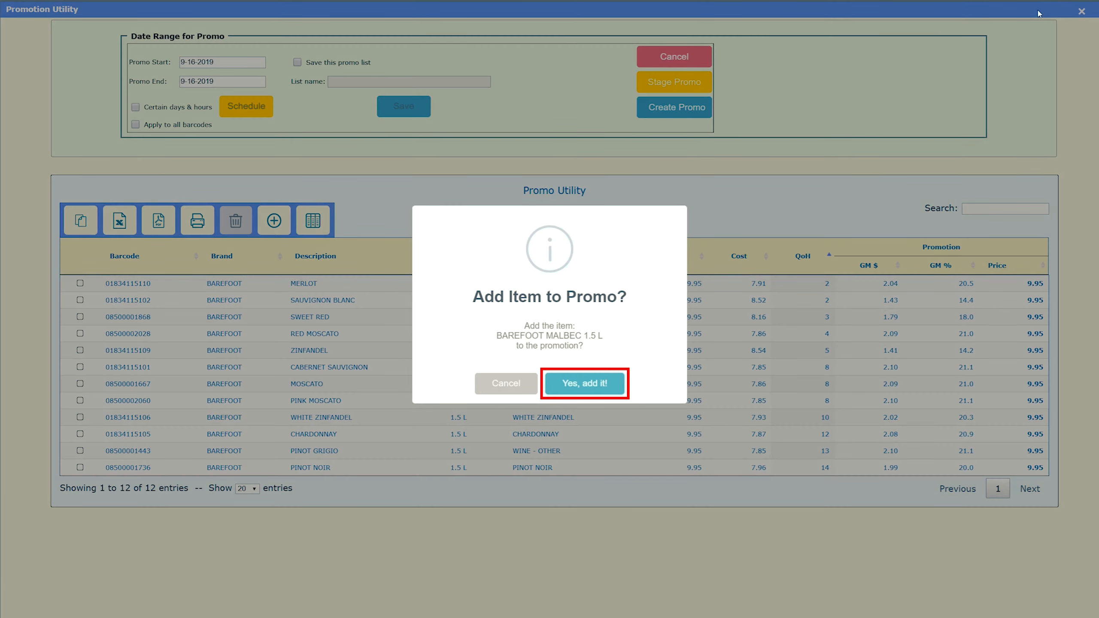
click(591, 381)
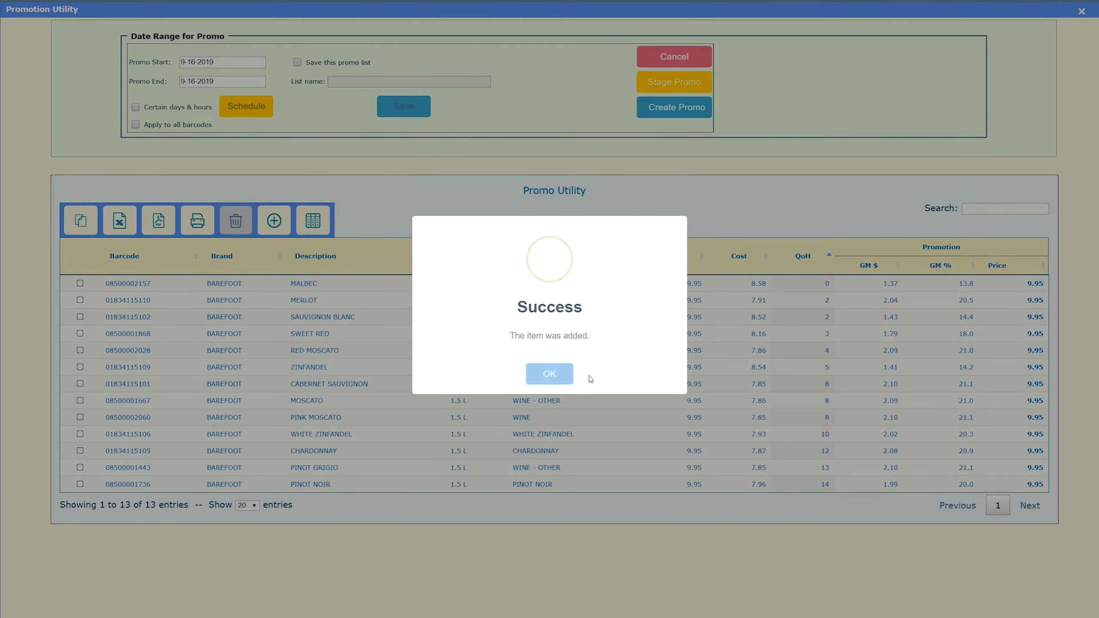
click(541, 380)
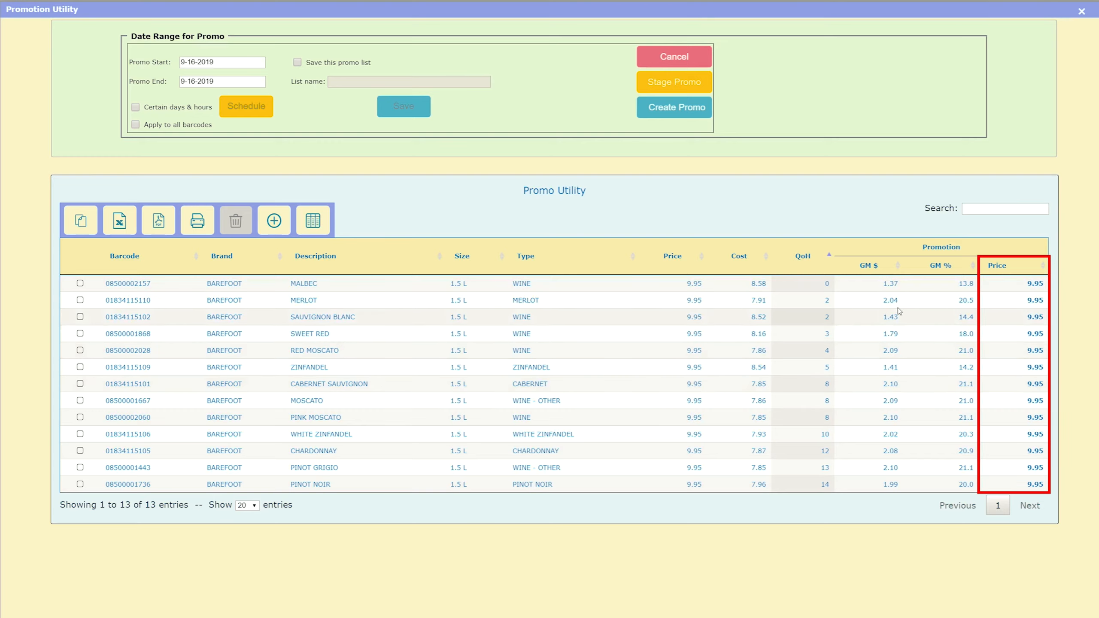
Set the promotion price of every listed Barefoot wine to 8.99, from Malbec down to Pinot Noir
click(1037, 284)
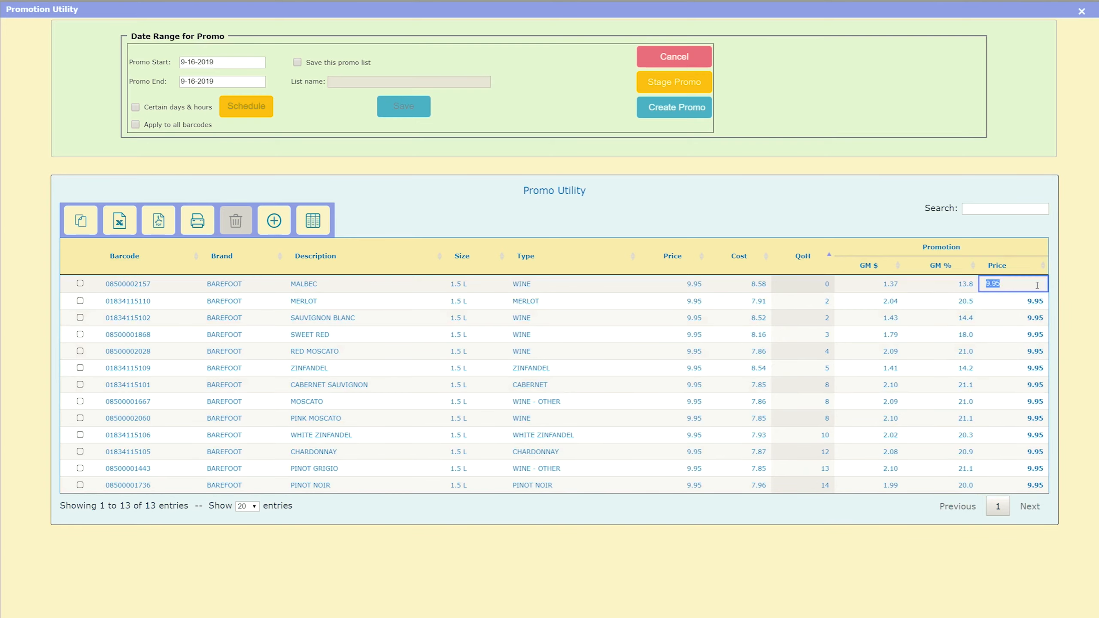
text(8.99)
key(Return)
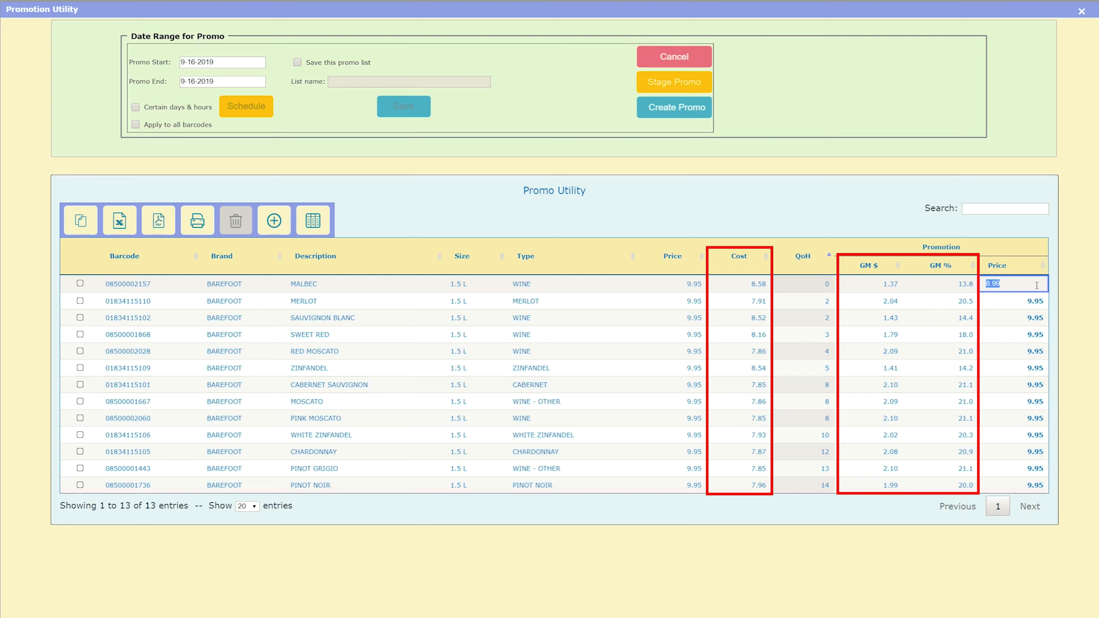
click(1036, 300)
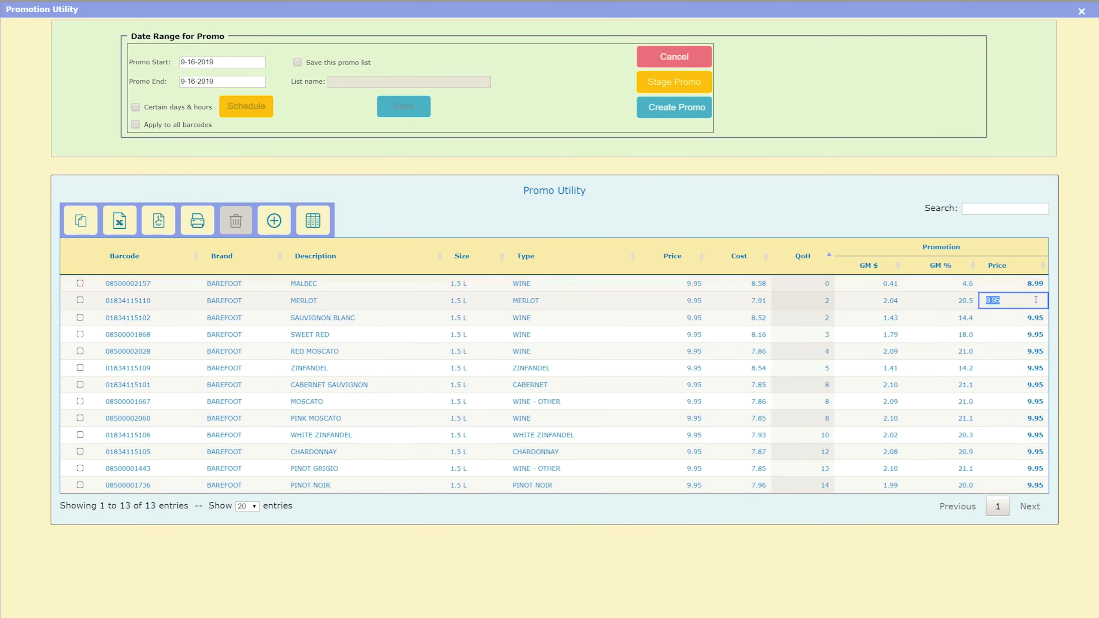
text(8.99)
key(Return)
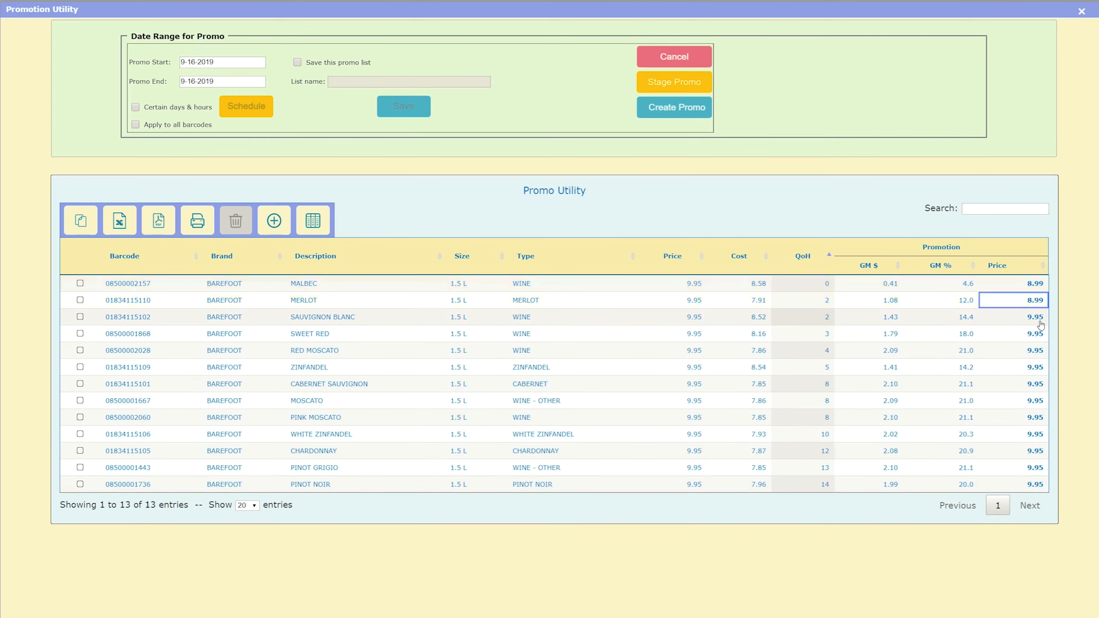
click(1041, 319)
text(8.99)
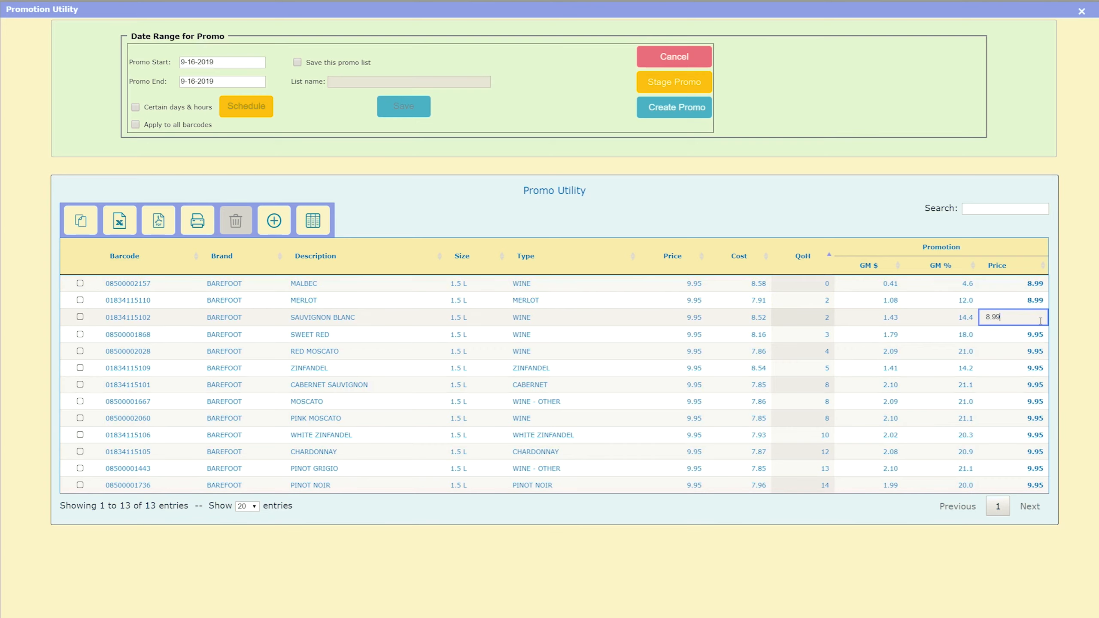
key(Return)
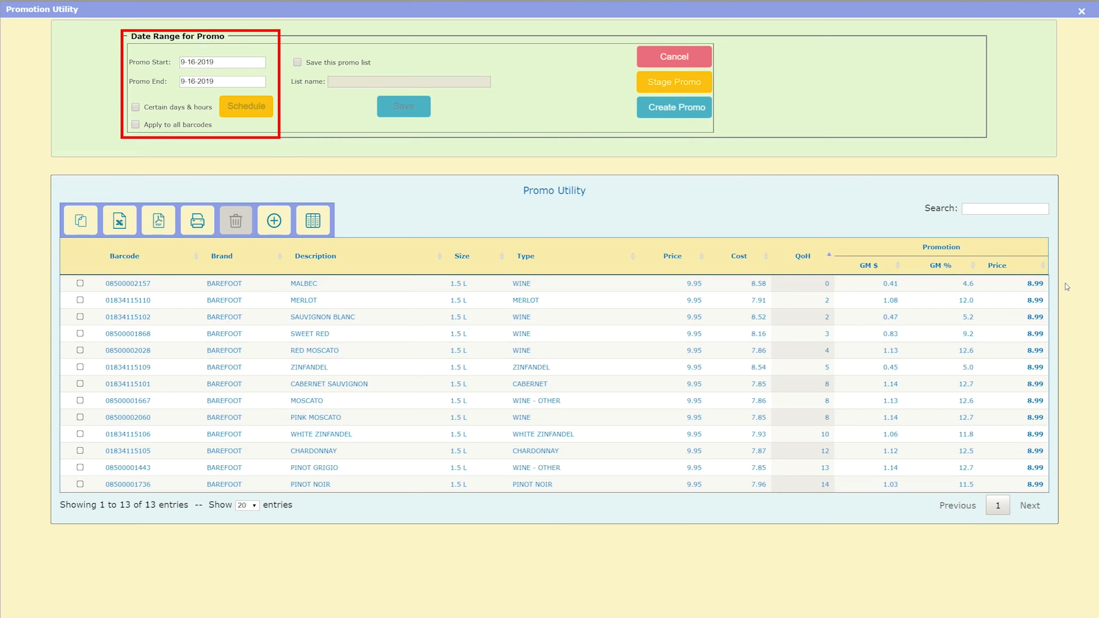
Set the promo date range to start on 09-30-2019 and end on 10-07-2019
click(225, 64)
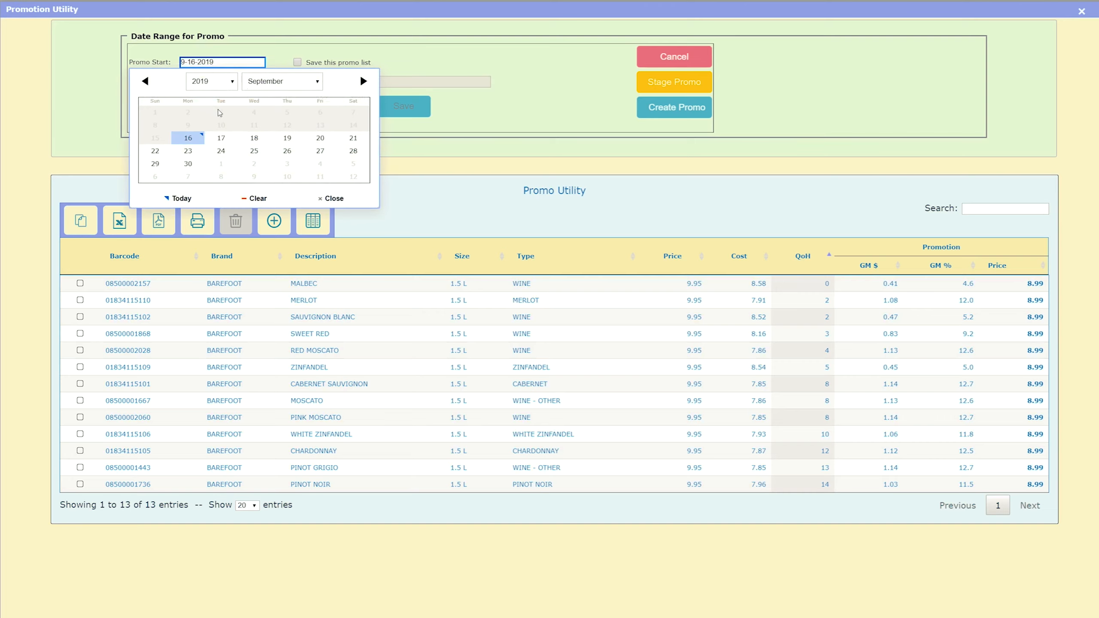
click(188, 163)
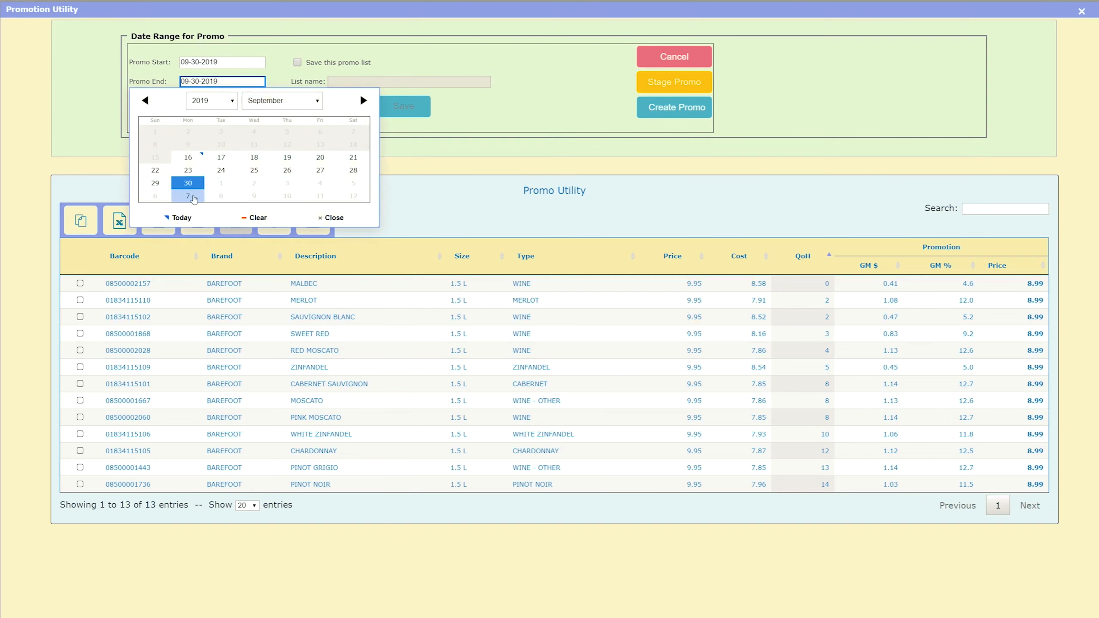
click(188, 196)
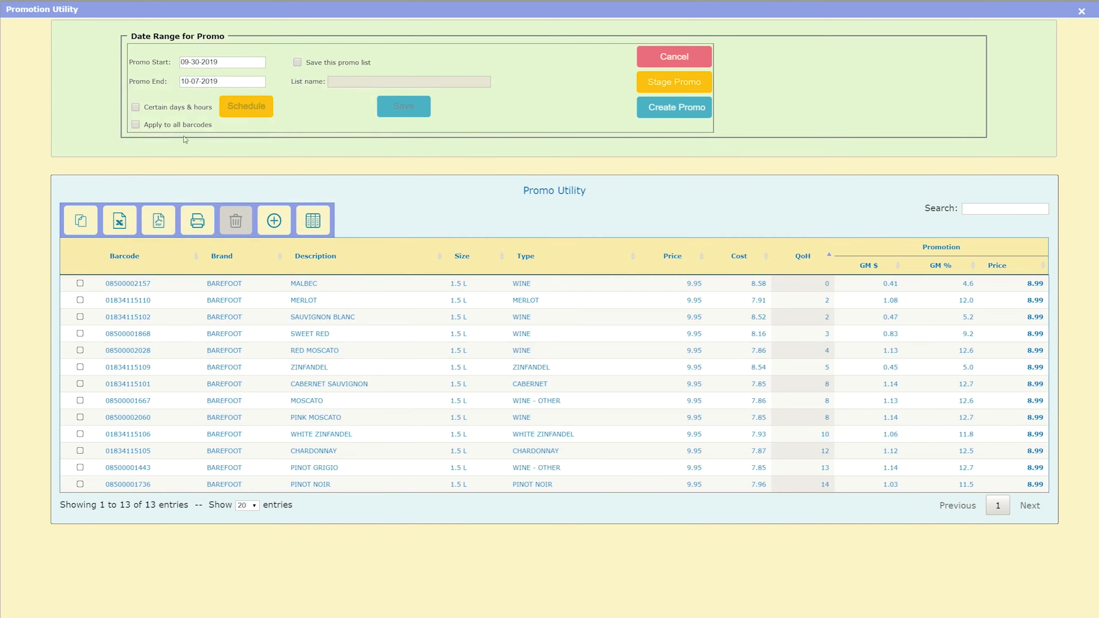
Schedule the promotion for Tuesday through Friday from 5:00 PM to 8:00 PM, and apply it to all barcodes
click(135, 107)
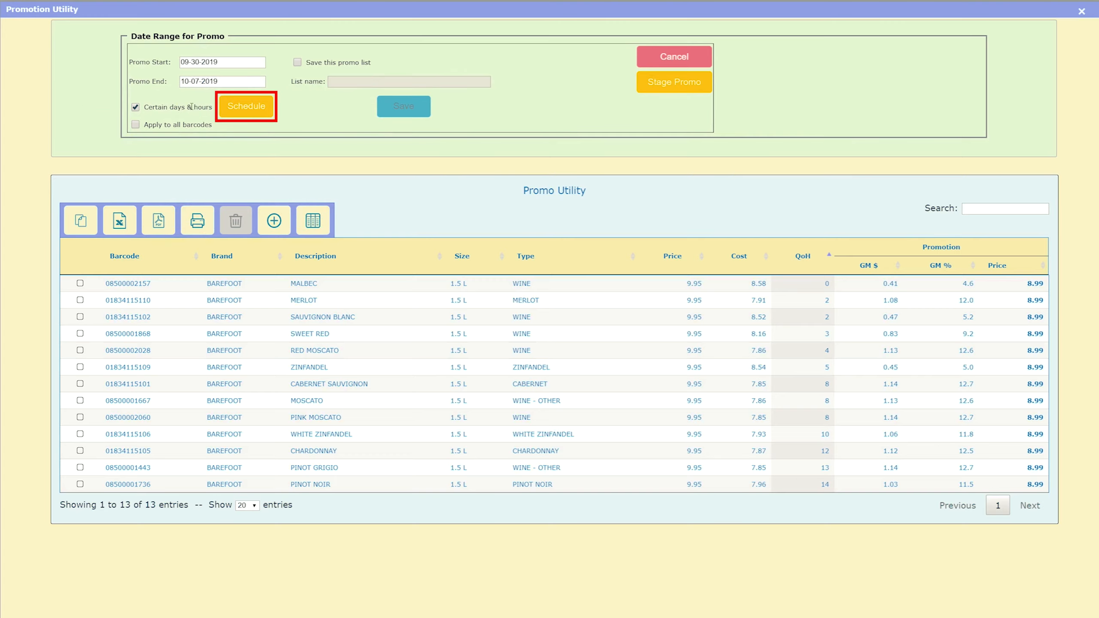
click(239, 108)
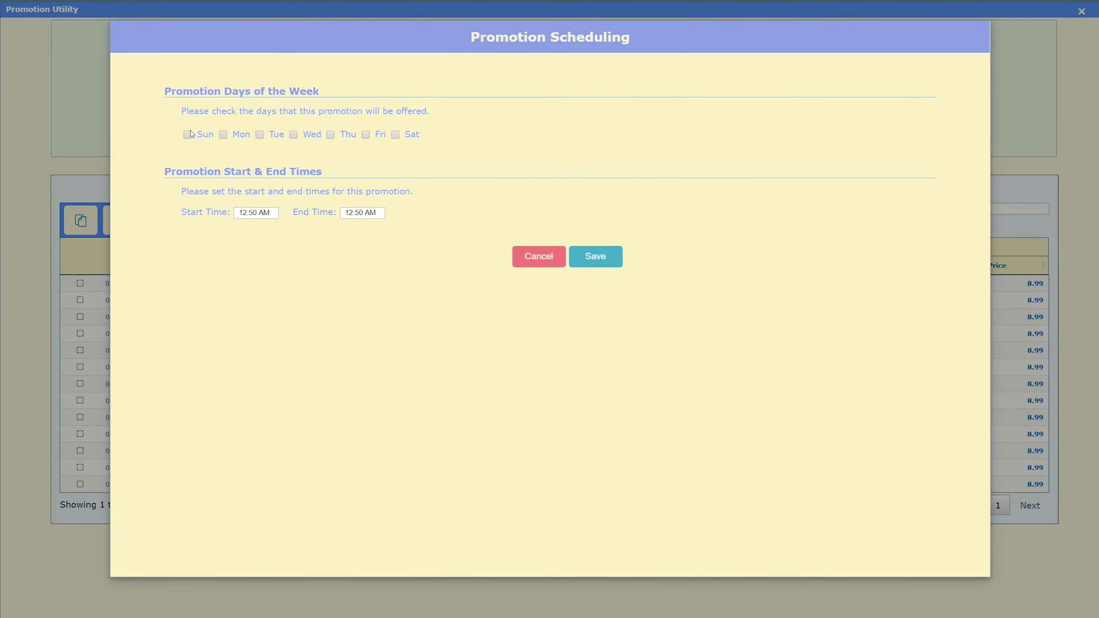
click(260, 135)
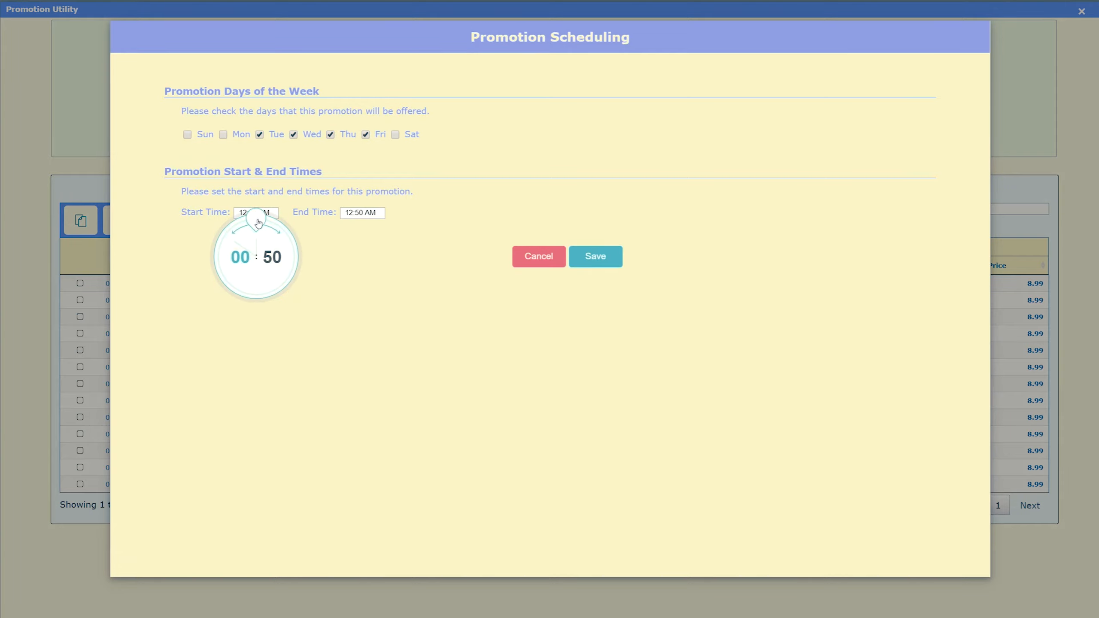
drag(259, 222, 282, 238)
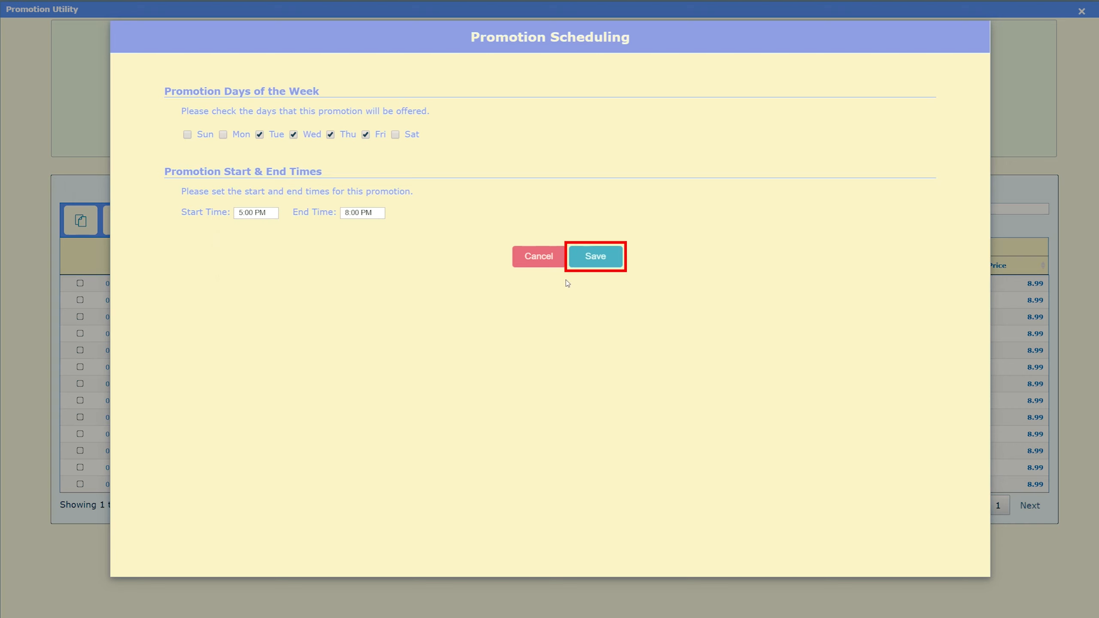
click(605, 263)
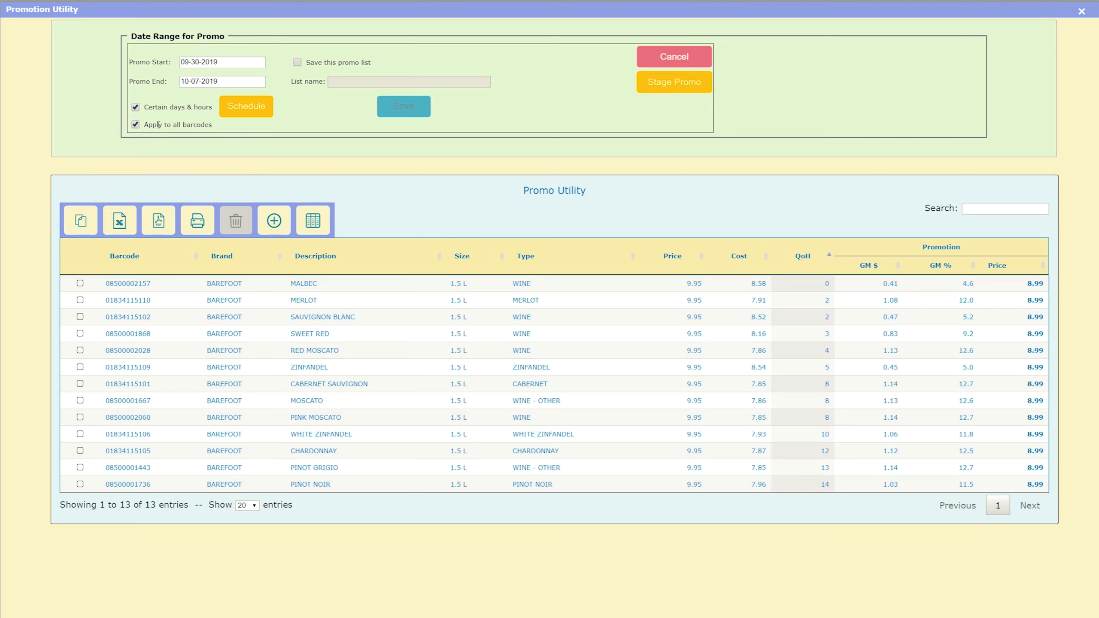
Save the promo list under the name "Barefoot Magnums $1 off" and stage the promotion
click(297, 62)
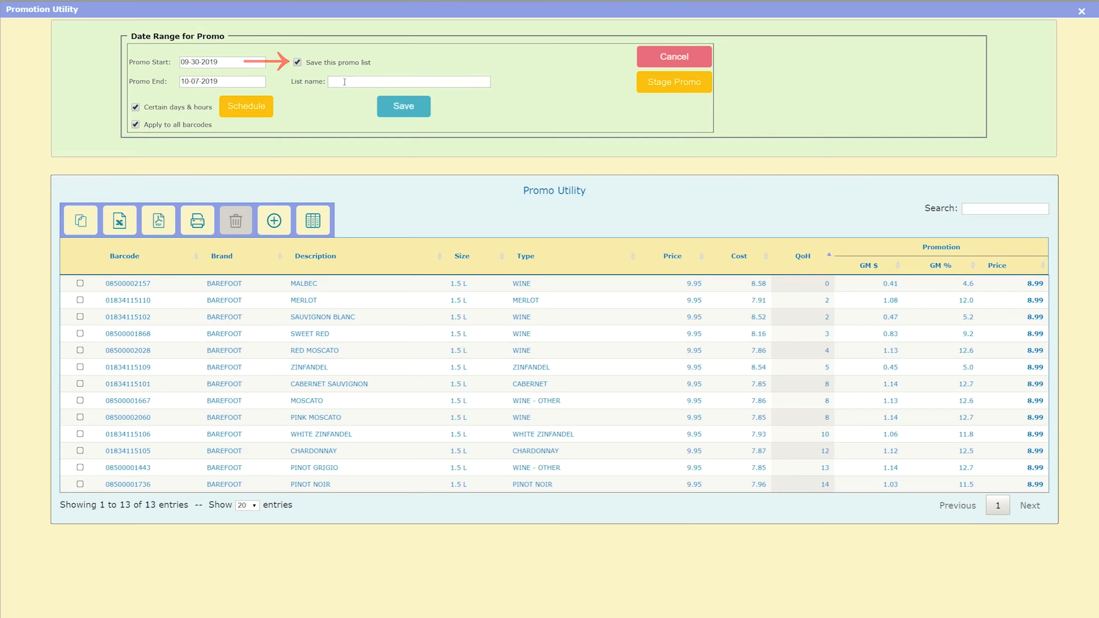
click(345, 82)
text(Ba)
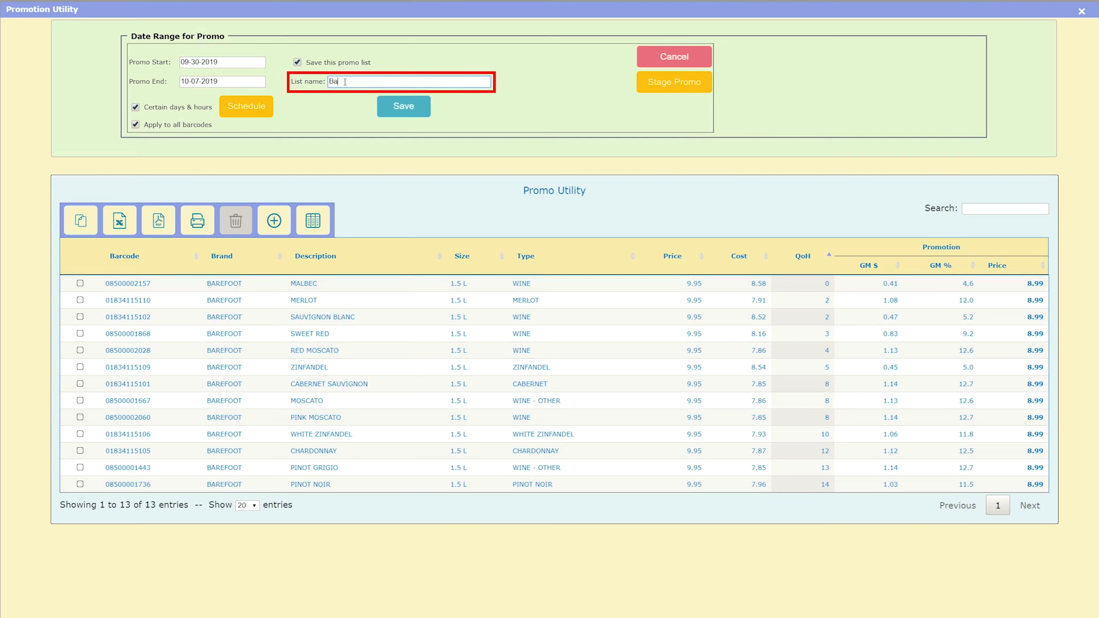
text(refoo)
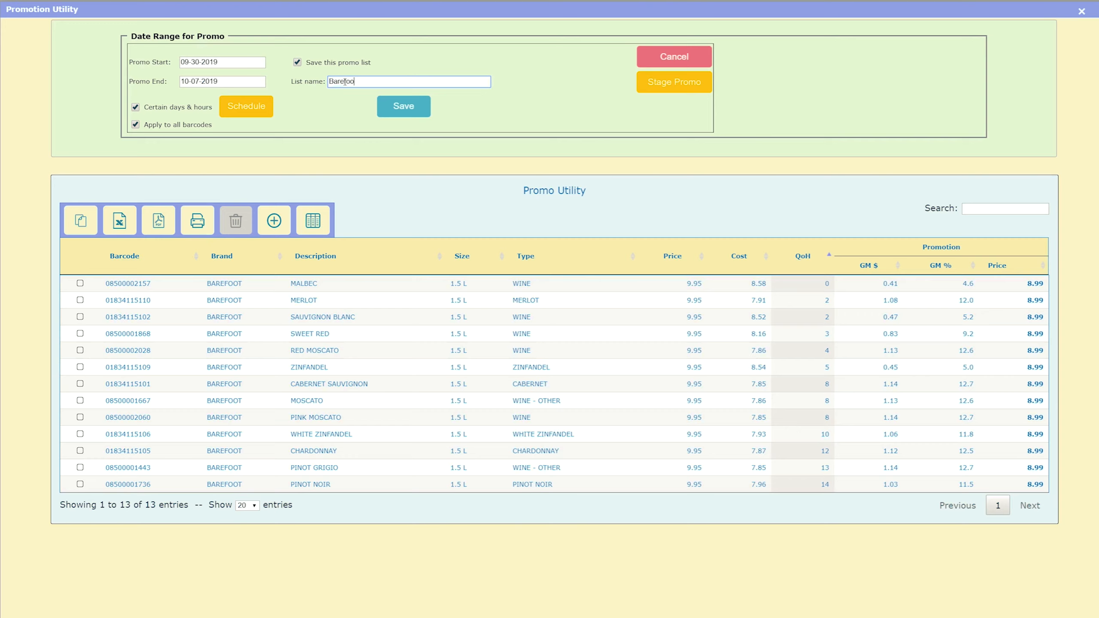
text(t Promo)
text($1)
text( off)
click(403, 107)
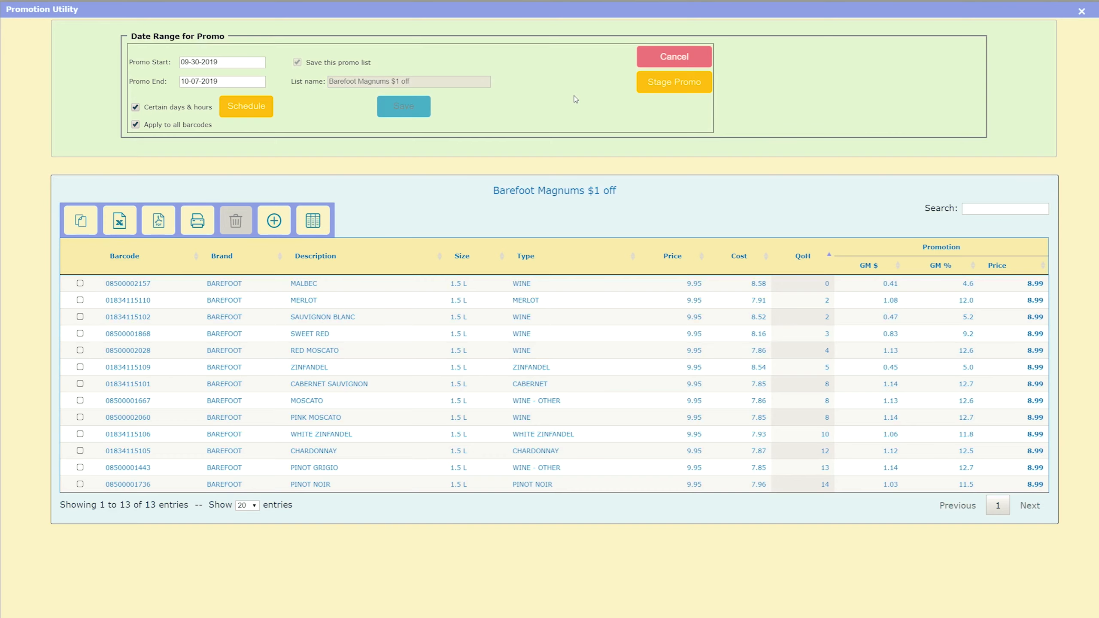
click(651, 86)
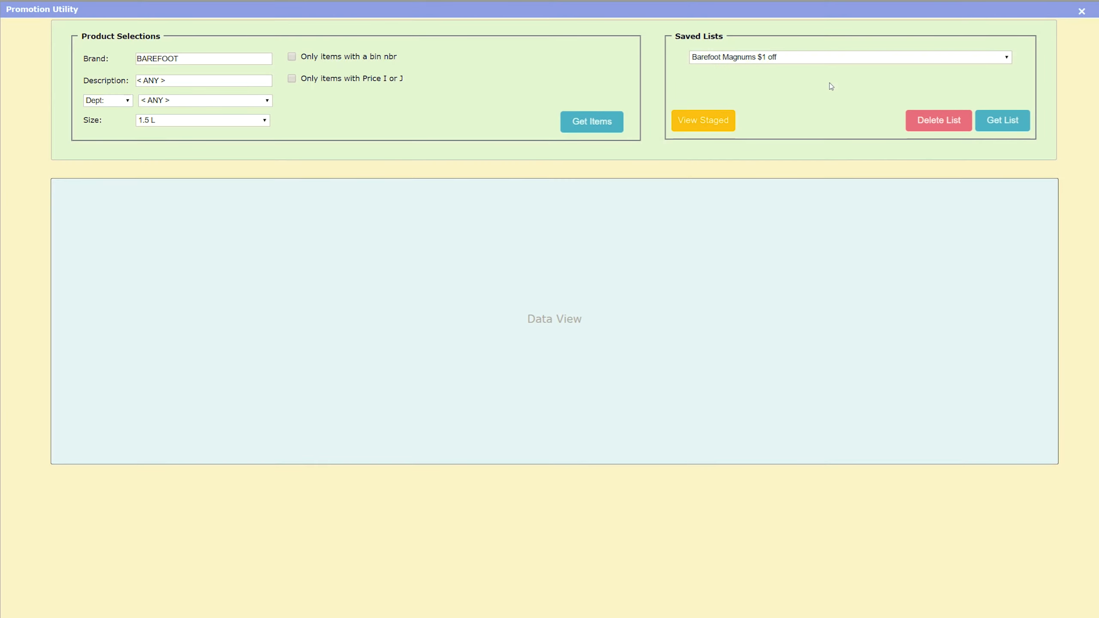
Choose the saved list "Barefoot Magnums $1 off" and view the list of staged promotions
click(830, 60)
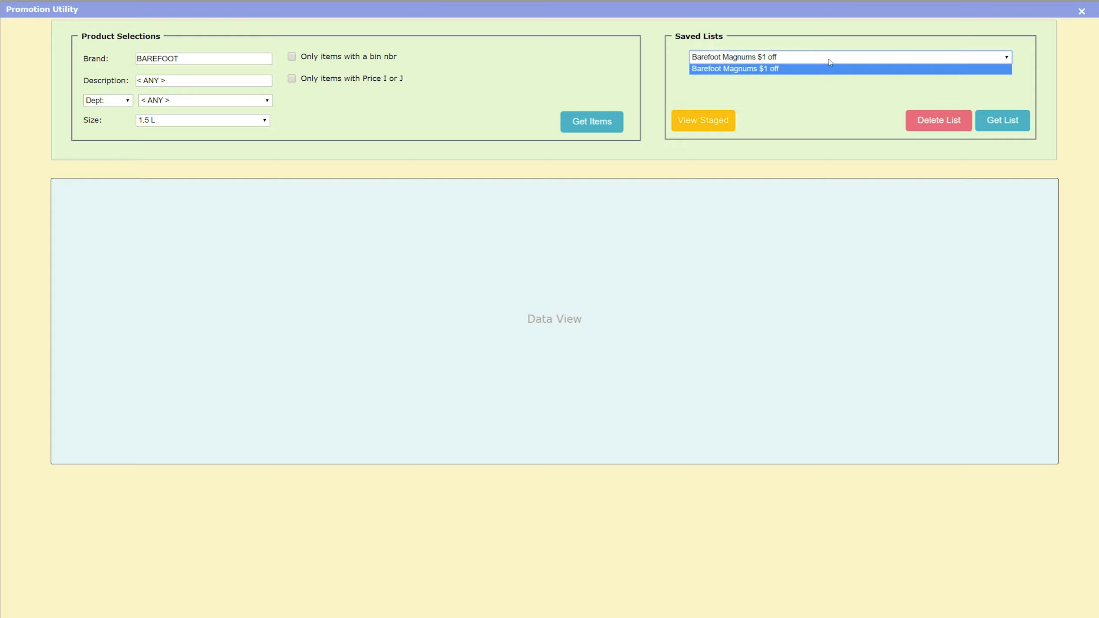
click(785, 69)
click(1004, 122)
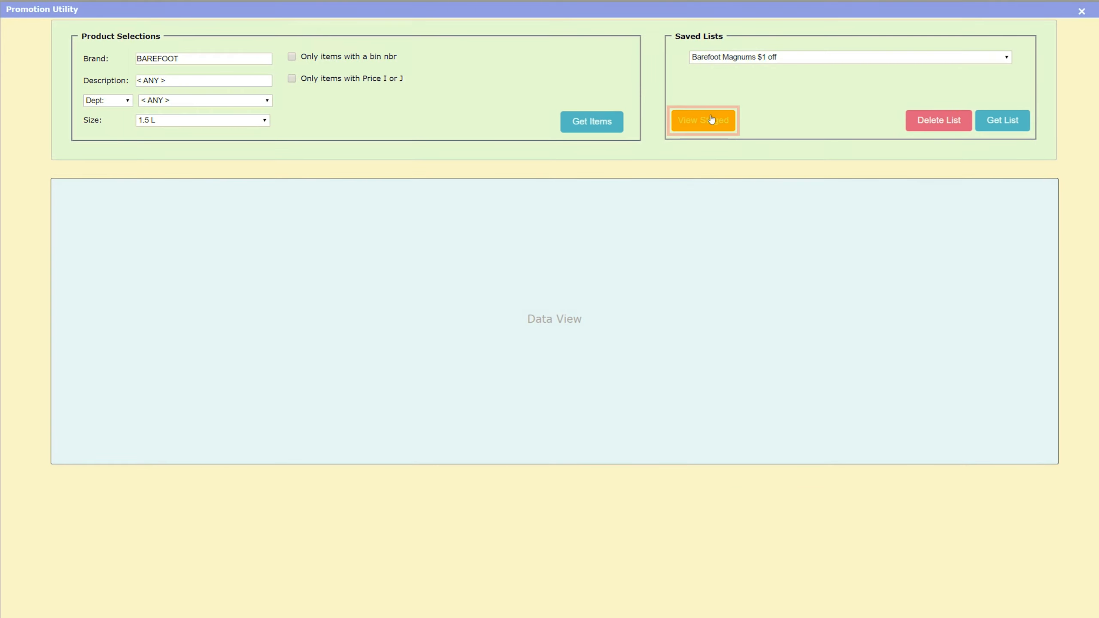
click(712, 119)
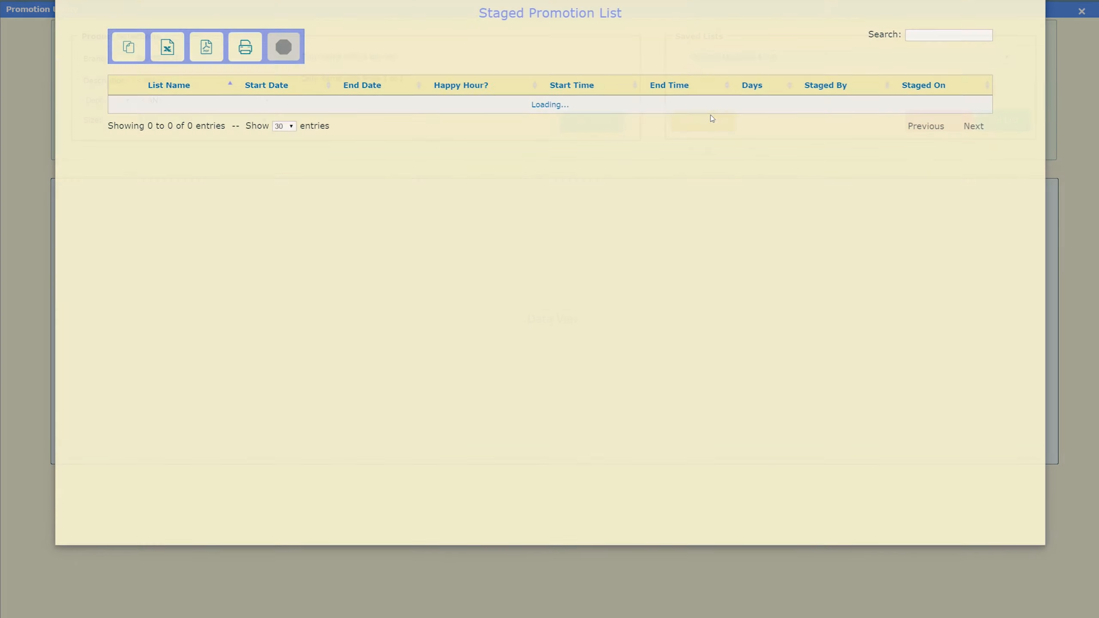